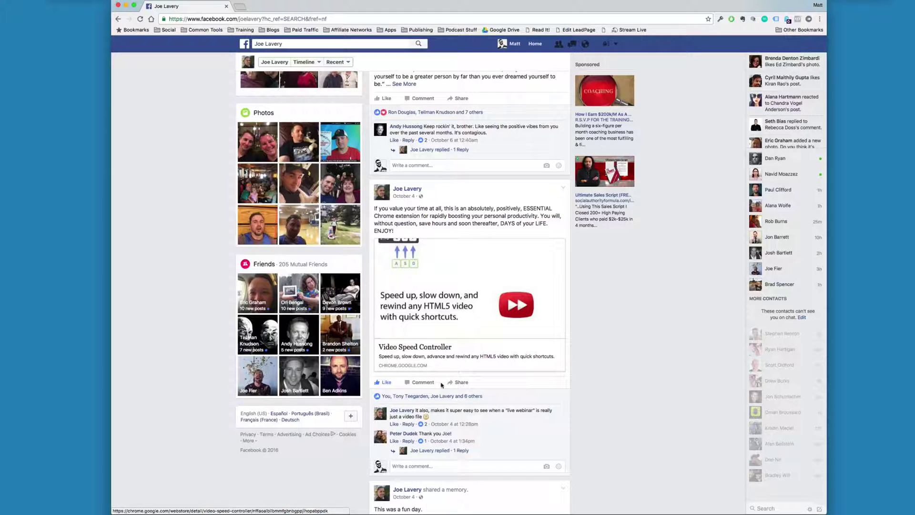
- Add the Video Speed Controller extension to Chrome from its Web Store listing
{"action": "left_click", "coordinate": [413, 350]}
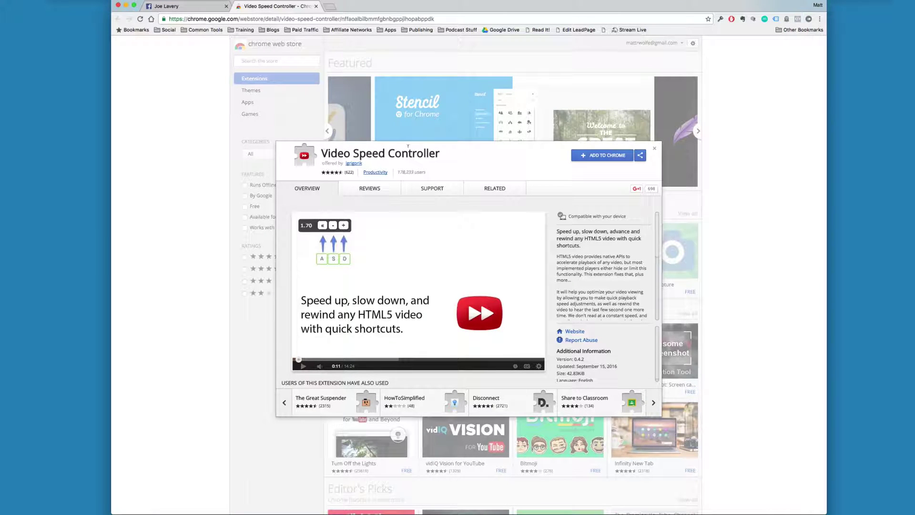
{"action": "left_click", "coordinate": [614, 157]}
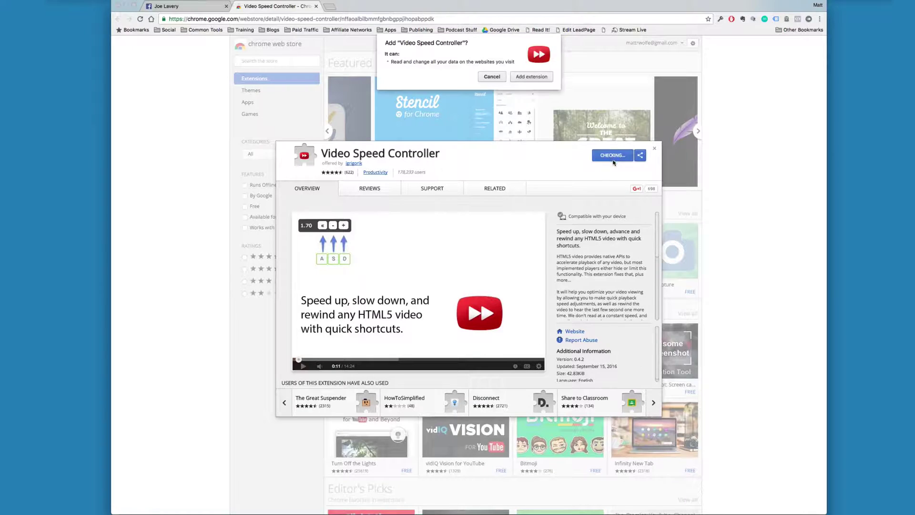
{"action": "left_click", "coordinate": [542, 77]}
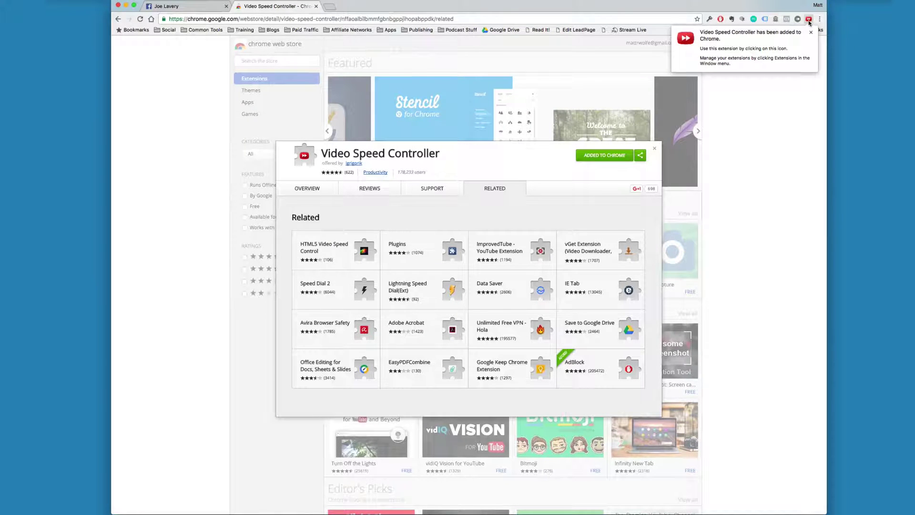
- Review Video Speed Controller's settings page, then close it and return to the listing
{"action": "left_click", "coordinate": [809, 20]}
{"action": "left_click", "coordinate": [805, 33]}
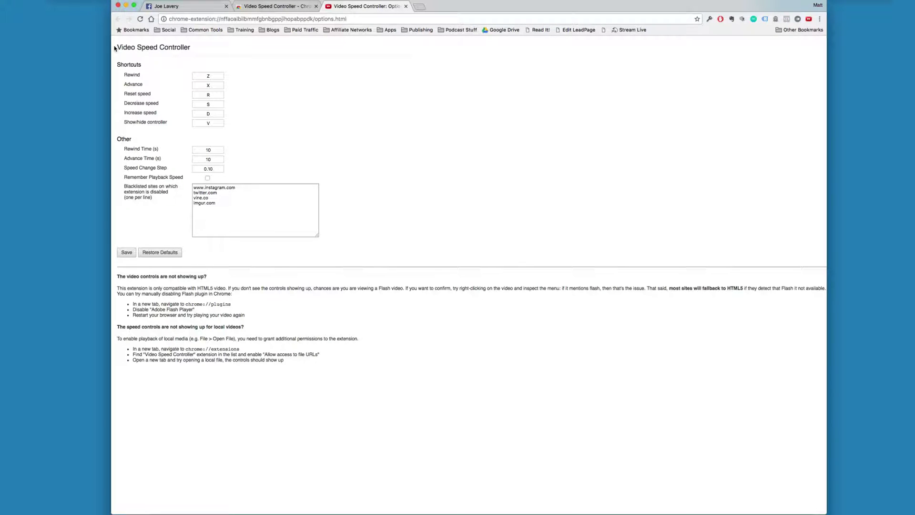
{"action": "left_click", "coordinate": [406, 6]}
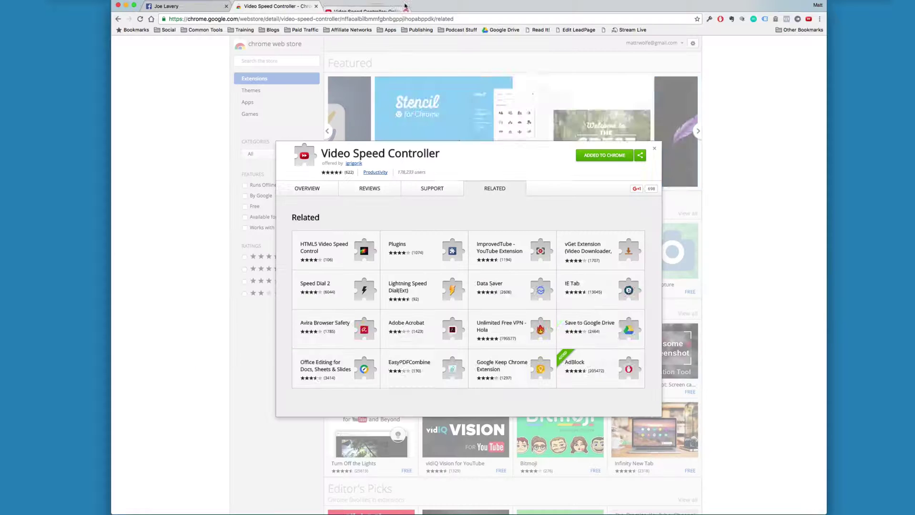
{"action": "left_click", "coordinate": [381, 16]}
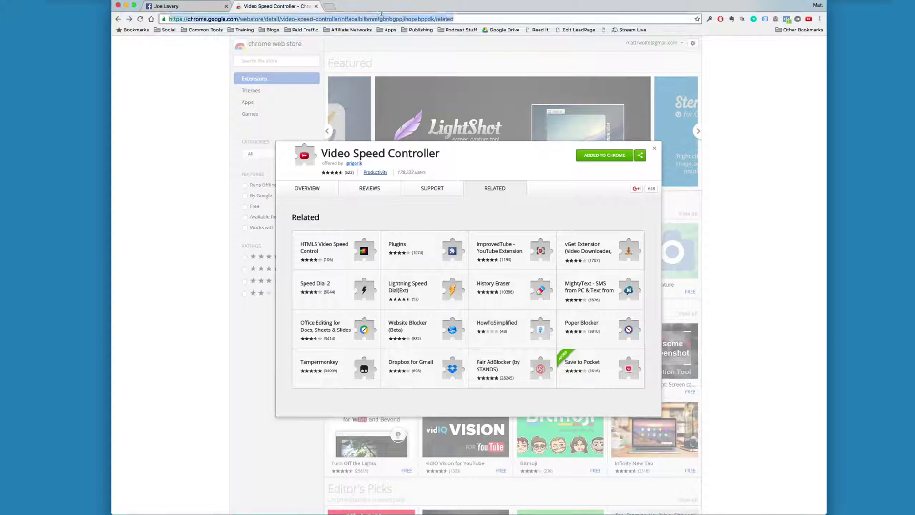
- Load multauth.leadpages.co/designrr, pause its video and reveal the 1.00 speed overlay
{"action": "type", "text": "multau"}
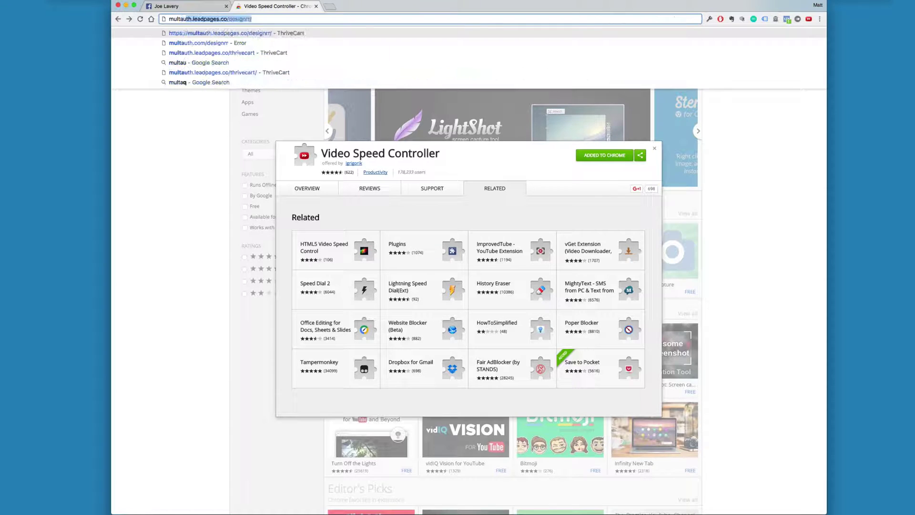
{"action": "key", "text": "Return"}
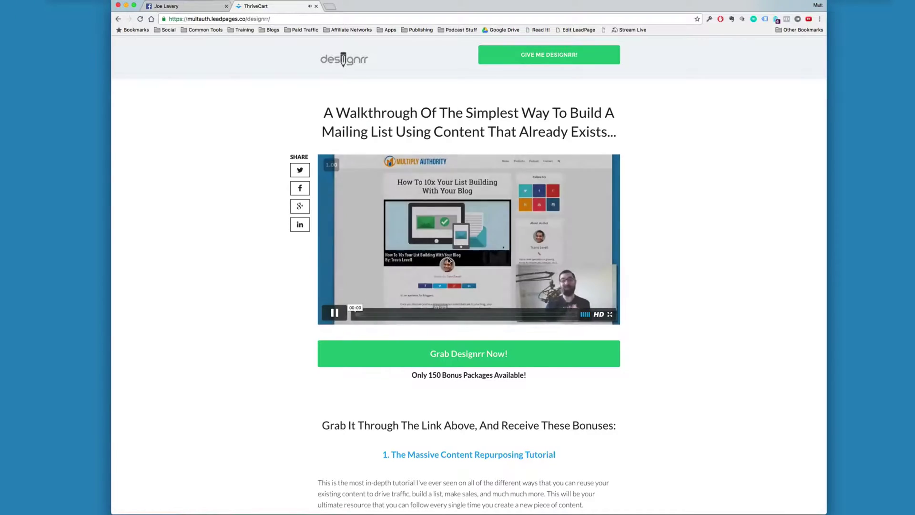
{"action": "left_click", "coordinate": [511, 292]}
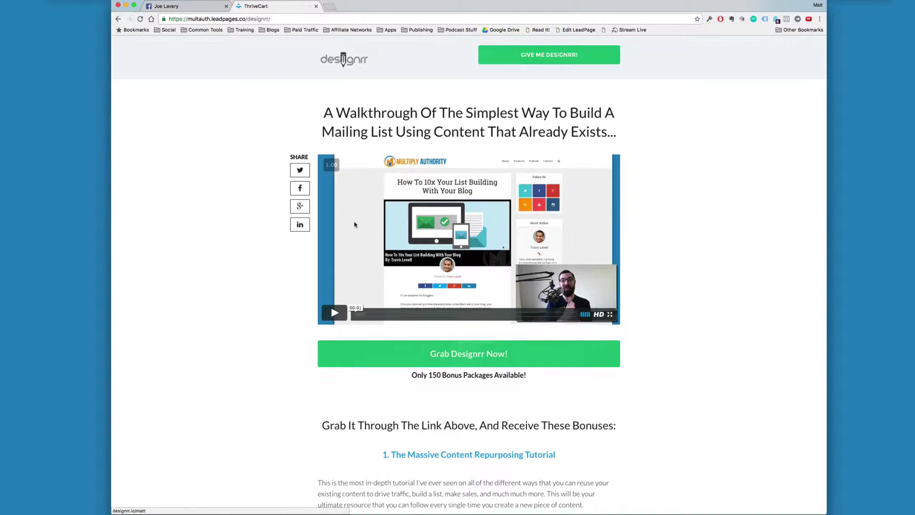
{"action": "mouse_move", "coordinate": [330, 171]}
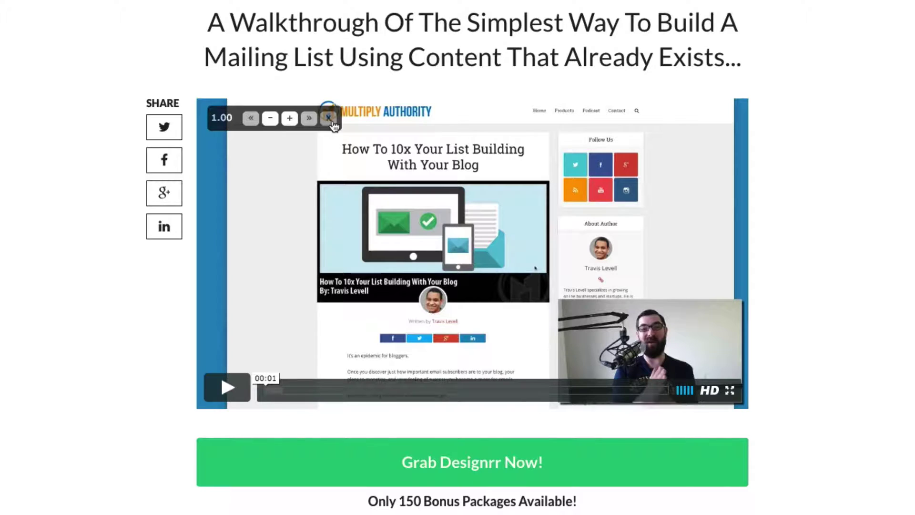
- Lower the video's playback speed to 0.60 and start playing it
{"action": "left_click", "coordinate": [269, 121]}
{"action": "left_click", "coordinate": [270, 119]}
{"action": "left_click", "coordinate": [269, 120]}
{"action": "left_click", "coordinate": [270, 119]}
{"action": "left_click", "coordinate": [224, 387]}
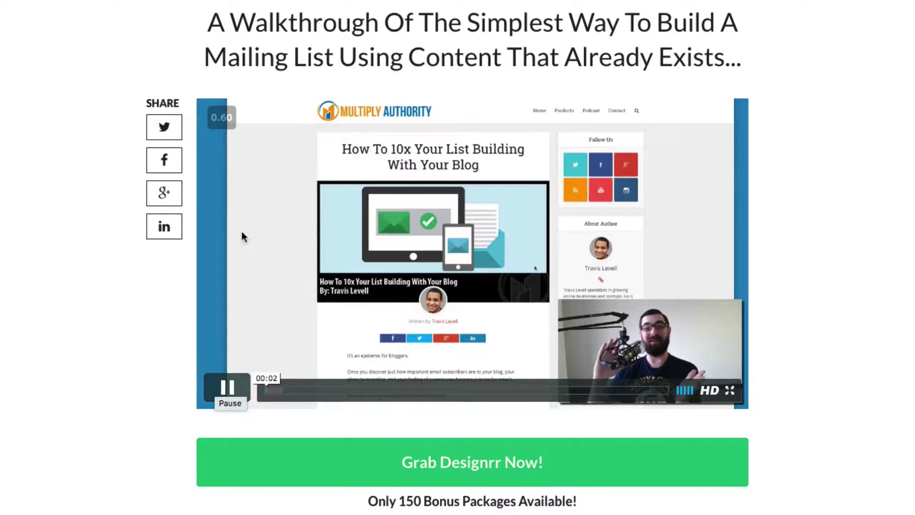
- Rewind the video to the start, then skip forward in ten-second jumps to 00:31
{"action": "left_click", "coordinate": [251, 120]}
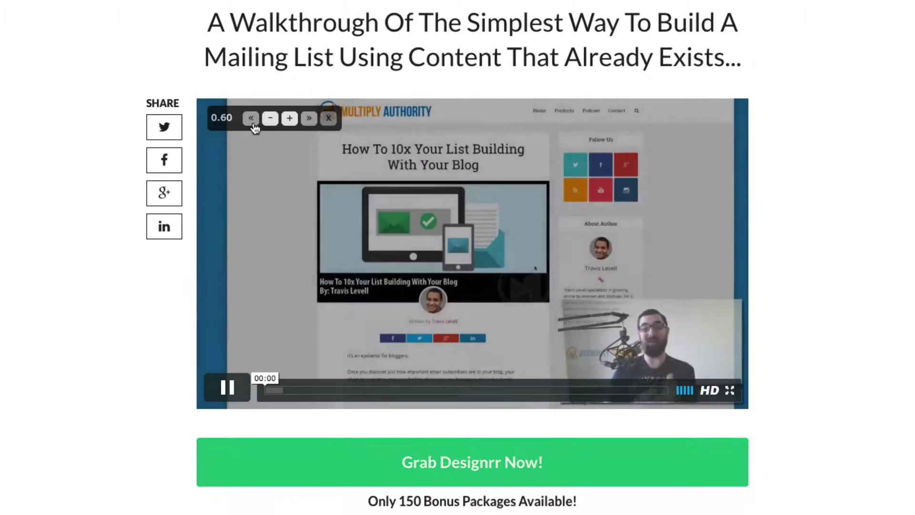
{"action": "left_click", "coordinate": [309, 119]}
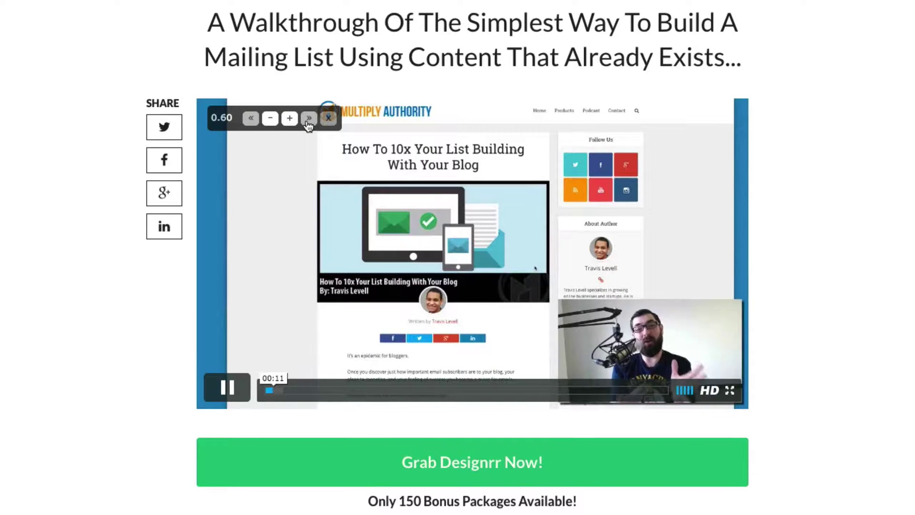
{"action": "left_click", "coordinate": [308, 119]}
{"action": "left_click", "coordinate": [308, 119]}
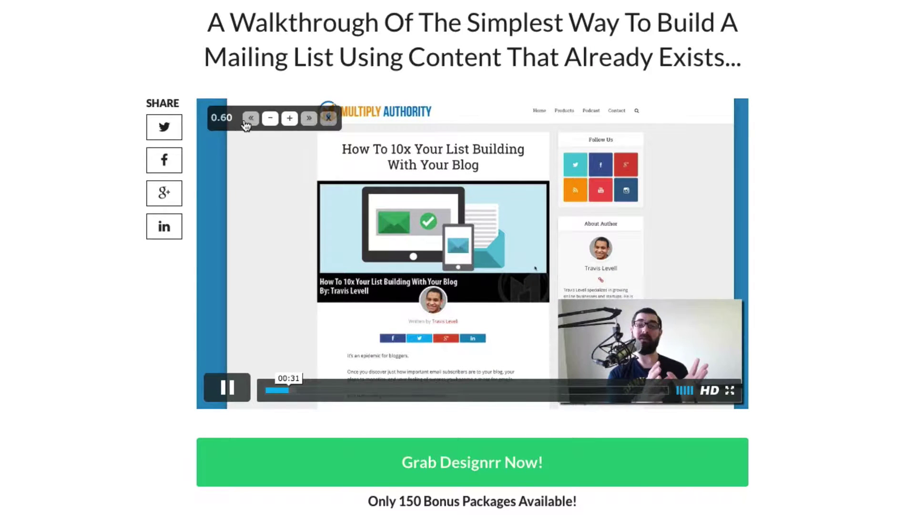
- Raise the speed back to 1.00, pause at 01:03, then replay from the start and pause
{"action": "left_click", "coordinate": [289, 119]}
{"action": "left_click", "coordinate": [289, 119]}
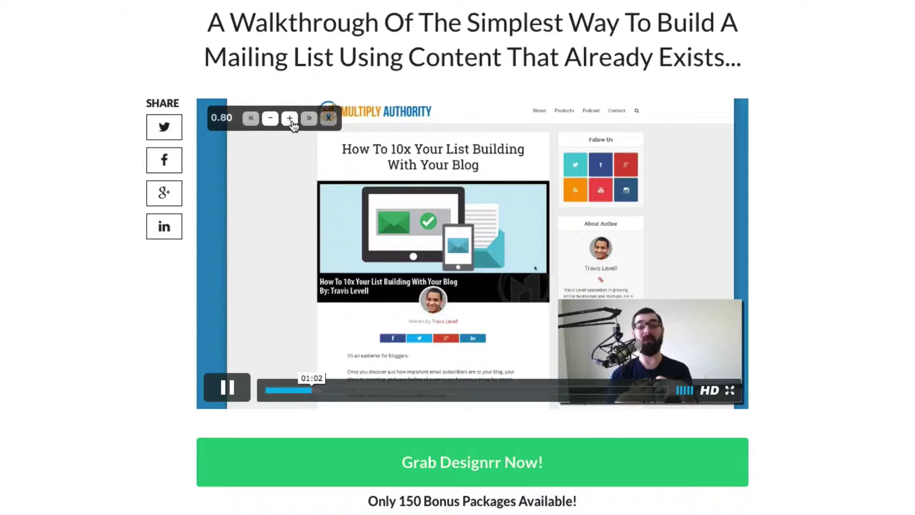
{"action": "left_click", "coordinate": [290, 119]}
{"action": "left_click", "coordinate": [290, 119]}
{"action": "left_click", "coordinate": [227, 387]}
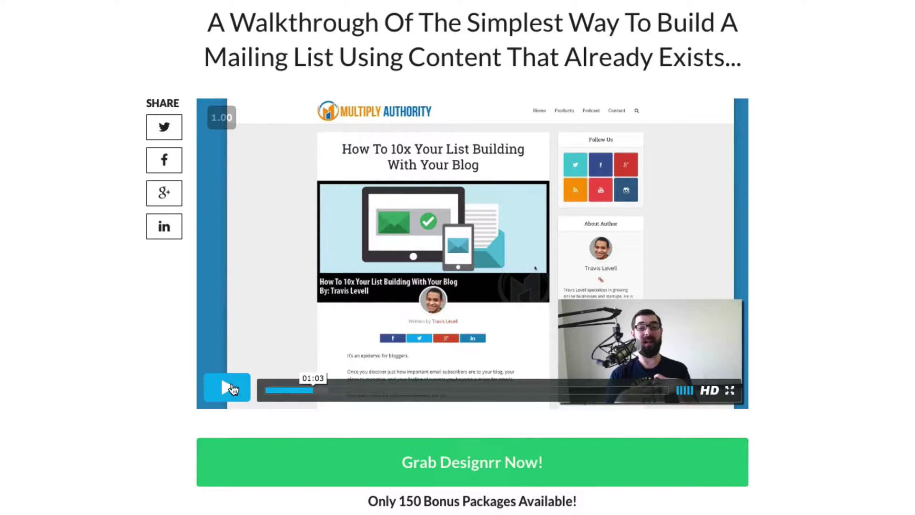
{"action": "left_click", "coordinate": [267, 391]}
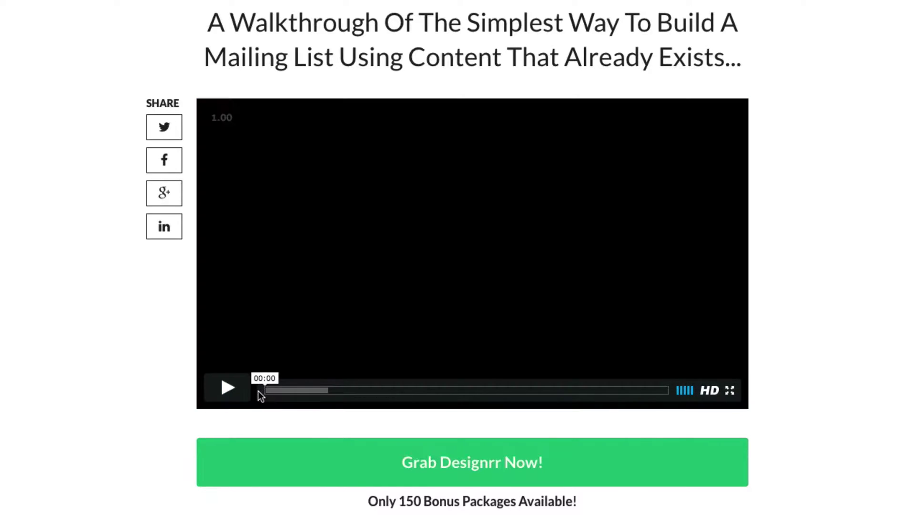
{"action": "left_click", "coordinate": [225, 395]}
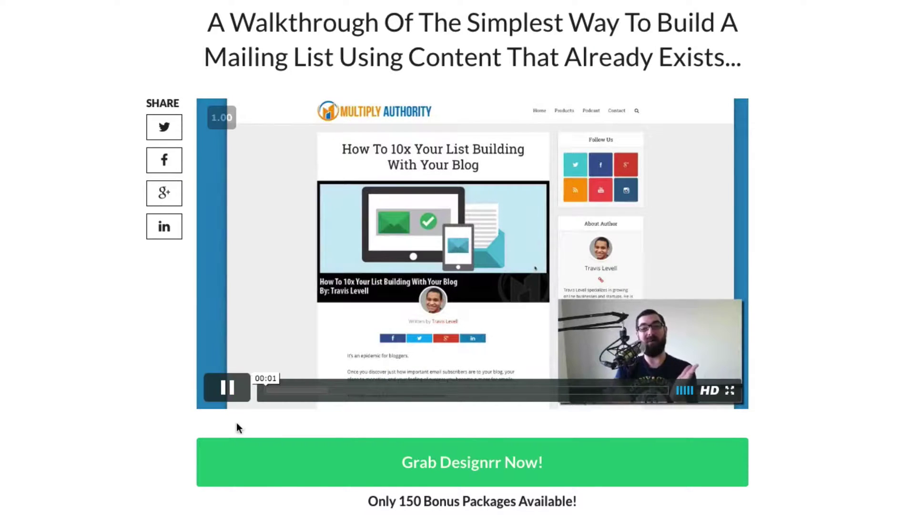
{"action": "left_click", "coordinate": [232, 387]}
- Raise the playback speed to 2.00, play the video, and pause it at 00:15
{"action": "mouse_move", "coordinate": [231, 122]}
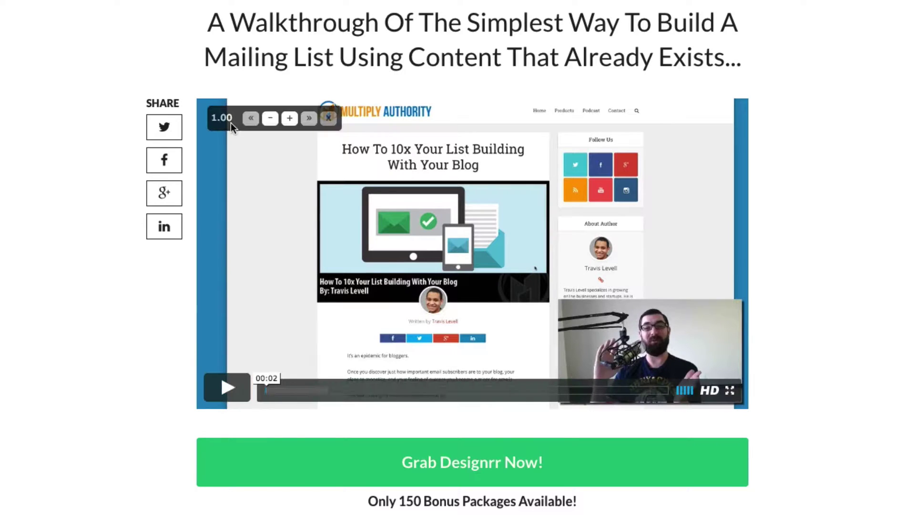
{"action": "left_click", "coordinate": [289, 119]}
{"action": "triple_click", "coordinate": [289, 119]}
{"action": "triple_click", "coordinate": [289, 120]}
{"action": "double_click", "coordinate": [290, 119]}
{"action": "left_click", "coordinate": [290, 119]}
{"action": "left_click", "coordinate": [225, 388]}
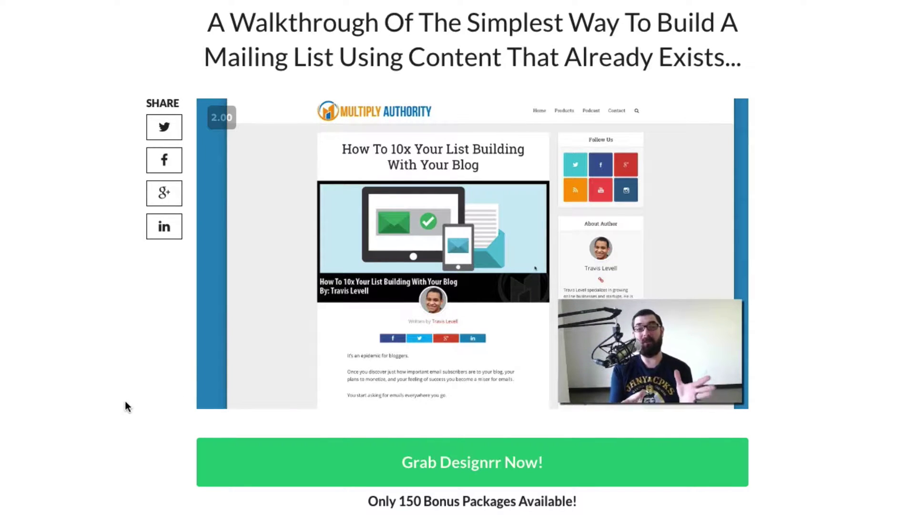
{"action": "left_click", "coordinate": [227, 386]}
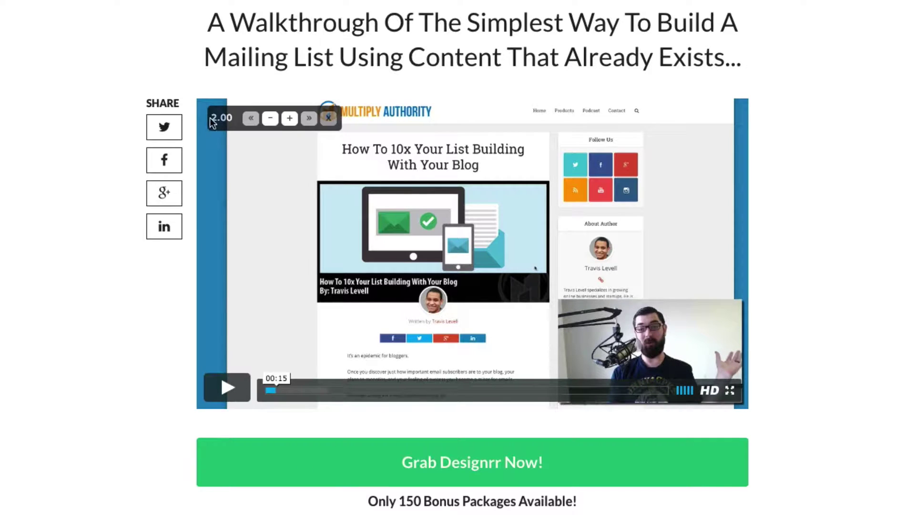
- Raise the playback speed to 3.00, play briefly at triple speed, then pause
{"action": "triple_click", "coordinate": [289, 118]}
{"action": "triple_click", "coordinate": [289, 118]}
{"action": "triple_click", "coordinate": [289, 119]}
{"action": "left_click", "coordinate": [289, 118]}
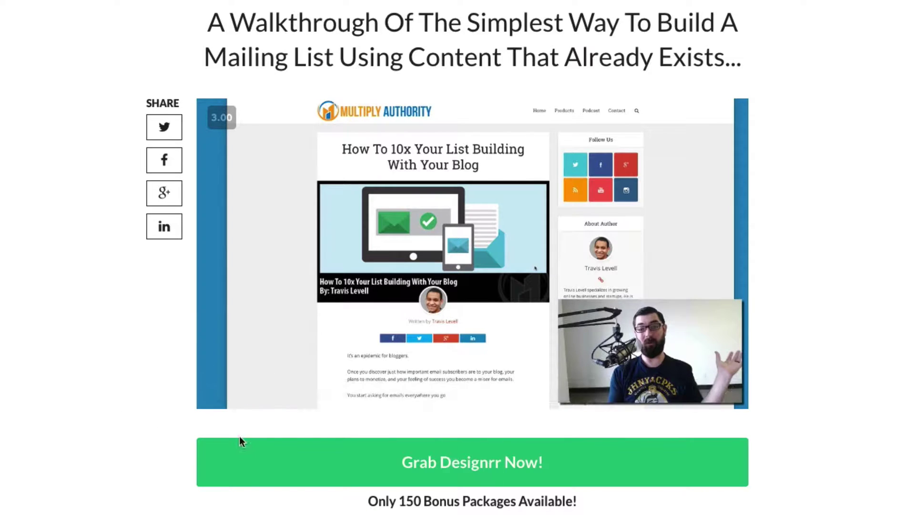
{"action": "left_click", "coordinate": [230, 391]}
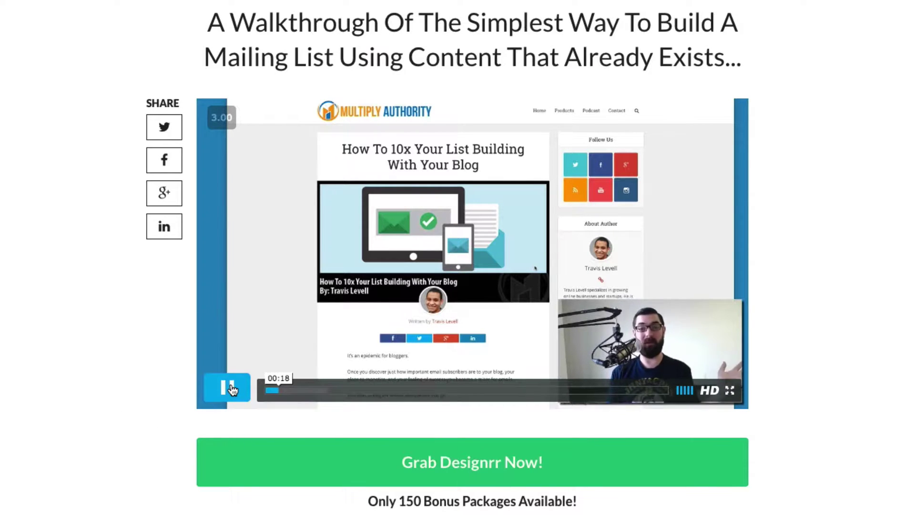
{"action": "left_click", "coordinate": [230, 390]}
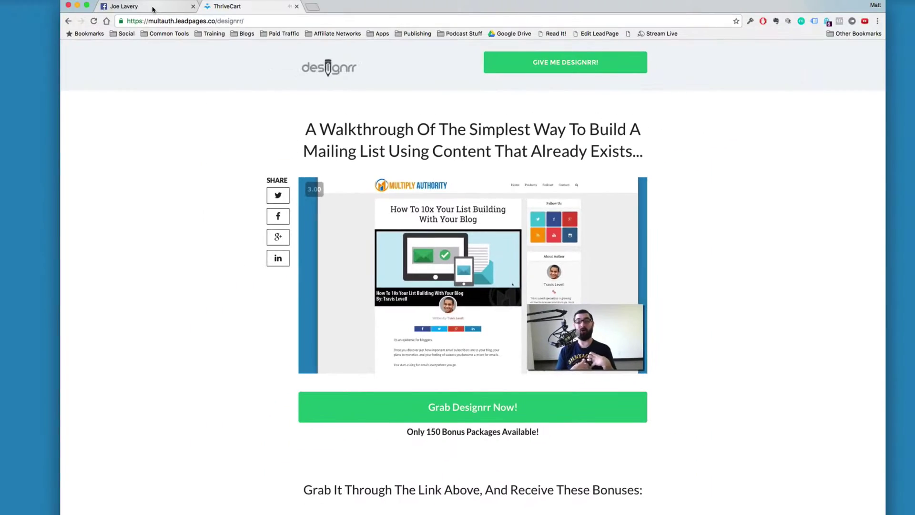
- Switch to the Facebook tab, open News Feed, and scroll to the Learning Engineering video post
{"action": "left_click", "coordinate": [153, 7]}
{"action": "scroll", "coordinate": [474, 419], "scroll_direction": "up", "scroll_amount": 5}
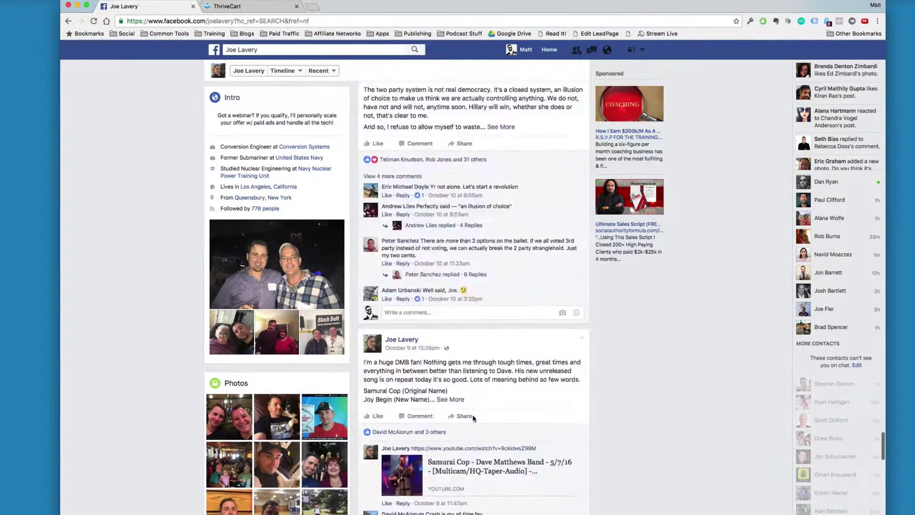
{"action": "scroll", "coordinate": [473, 418], "scroll_direction": "up", "scroll_amount": 15}
{"action": "left_click", "coordinate": [215, 54]}
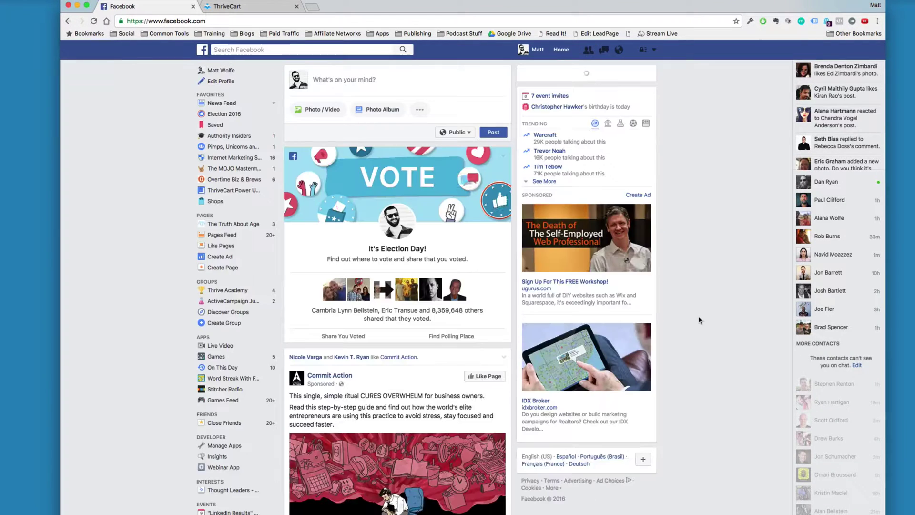
{"action": "scroll", "coordinate": [684, 413], "scroll_direction": "down", "scroll_amount": 5}
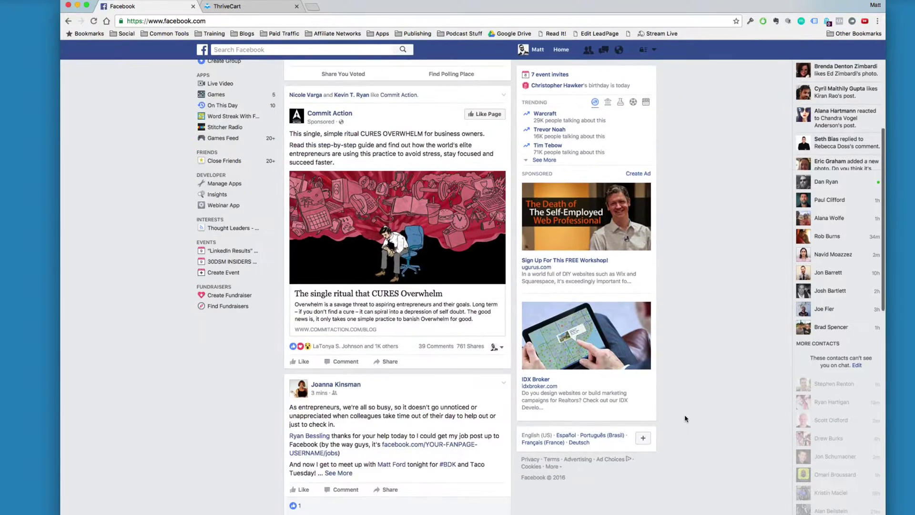
{"action": "scroll", "coordinate": [684, 413], "scroll_direction": "down", "scroll_amount": 15}
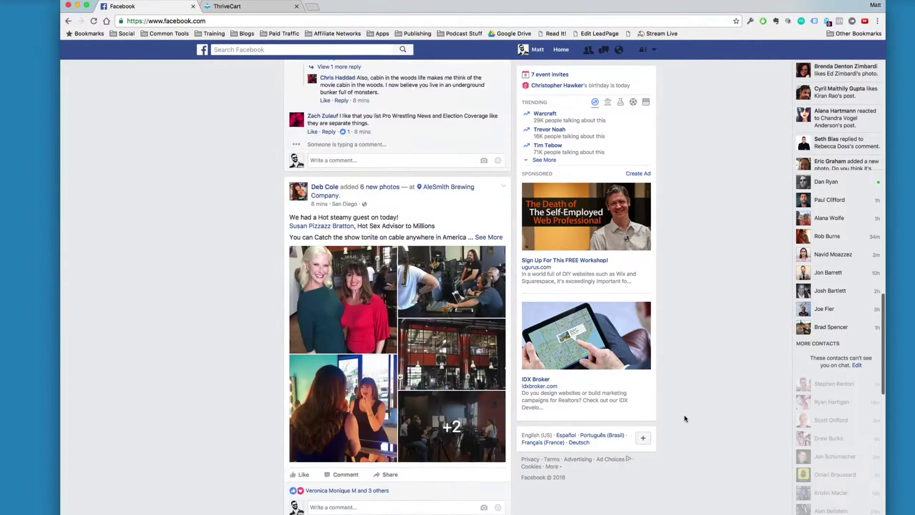
{"action": "scroll", "coordinate": [684, 417], "scroll_direction": "down", "scroll_amount": 12}
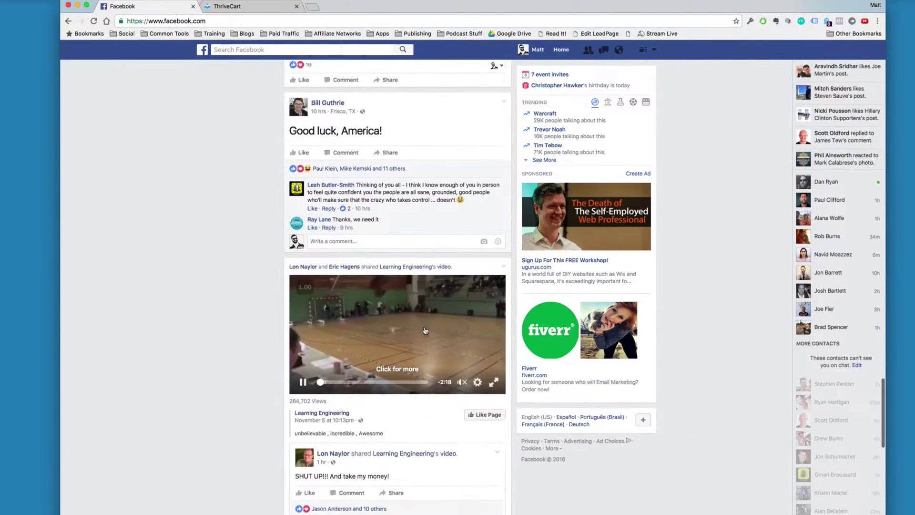
{"action": "scroll", "coordinate": [425, 330], "scroll_direction": "down", "scroll_amount": 3}
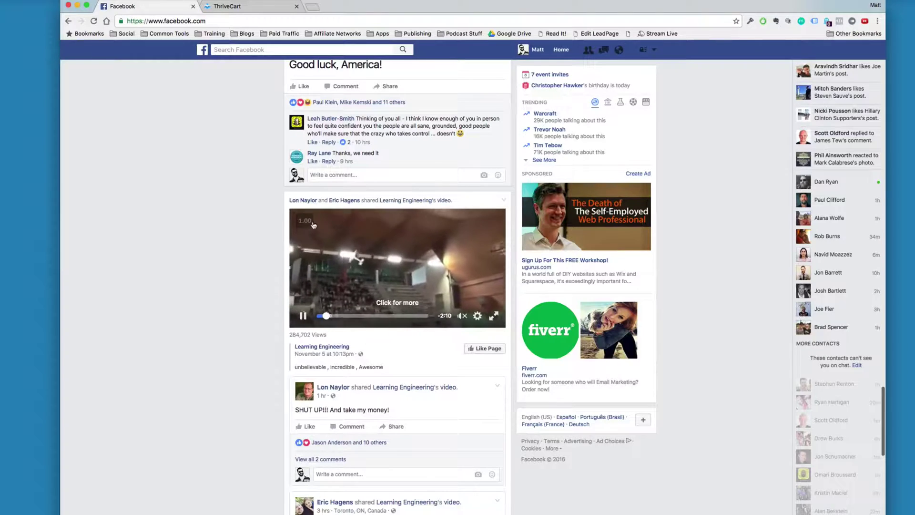
- Raise the Learning Engineering video's playback speed to 2.00 with the speed overlay
{"action": "mouse_move", "coordinate": [311, 221]}
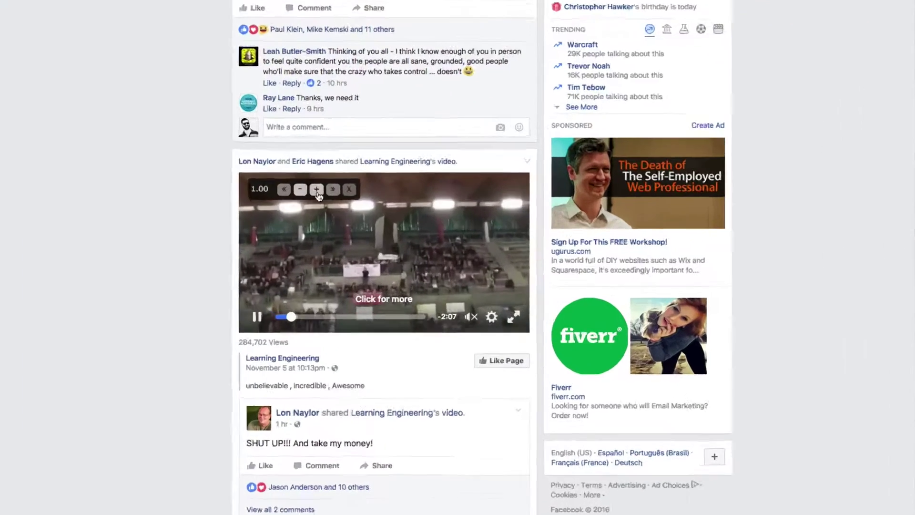
{"action": "left_click", "coordinate": [316, 190]}
{"action": "left_click", "coordinate": [316, 189]}
{"action": "left_click", "coordinate": [316, 189]}
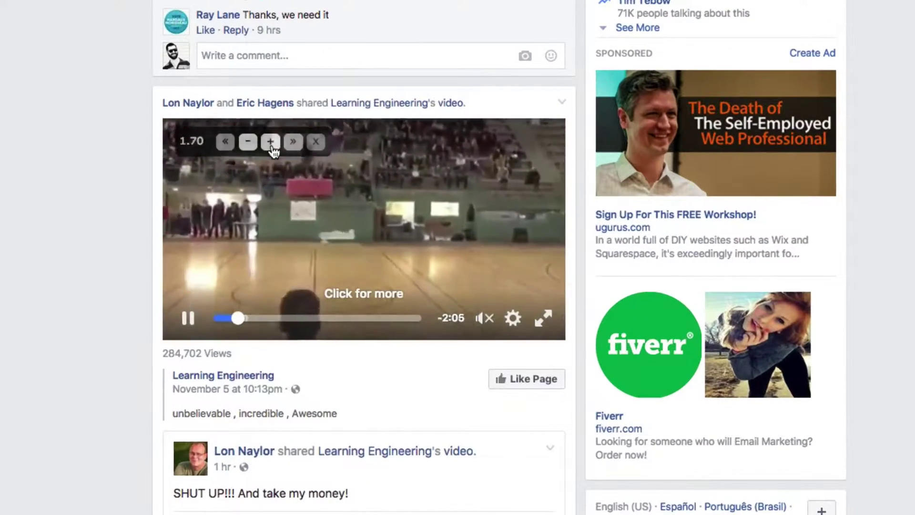
{"action": "left_click", "coordinate": [317, 189]}
- Push the speed further to 3.10, pause the video, and open its quality settings
{"action": "left_click", "coordinate": [270, 142]}
{"action": "left_click", "coordinate": [270, 142]}
{"action": "left_click", "coordinate": [270, 141]}
{"action": "left_click", "coordinate": [270, 141]}
{"action": "left_click", "coordinate": [270, 141]}
{"action": "left_click", "coordinate": [270, 141]}
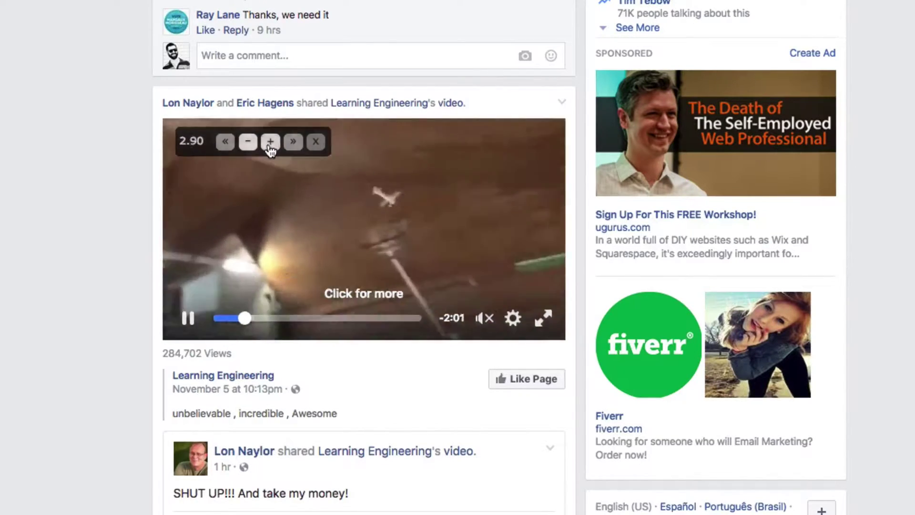
{"action": "left_click", "coordinate": [271, 142]}
{"action": "left_click", "coordinate": [270, 142]}
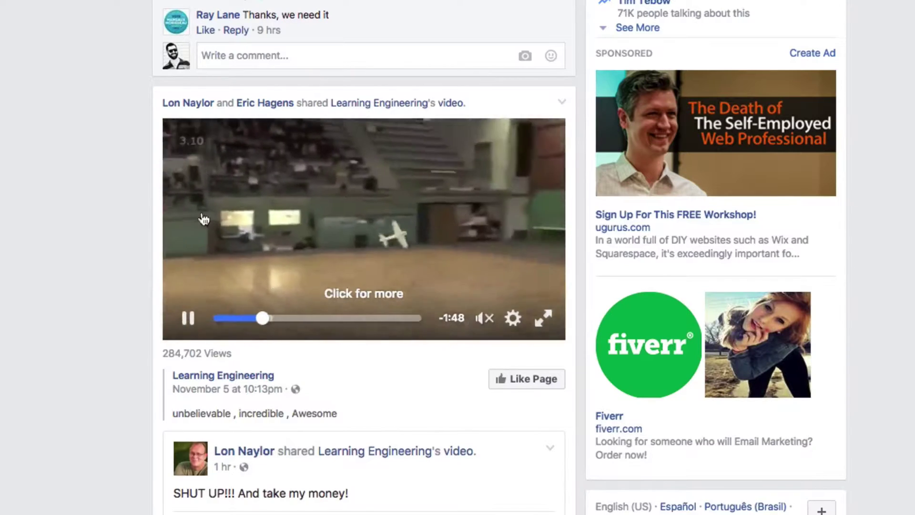
{"action": "left_click", "coordinate": [193, 321]}
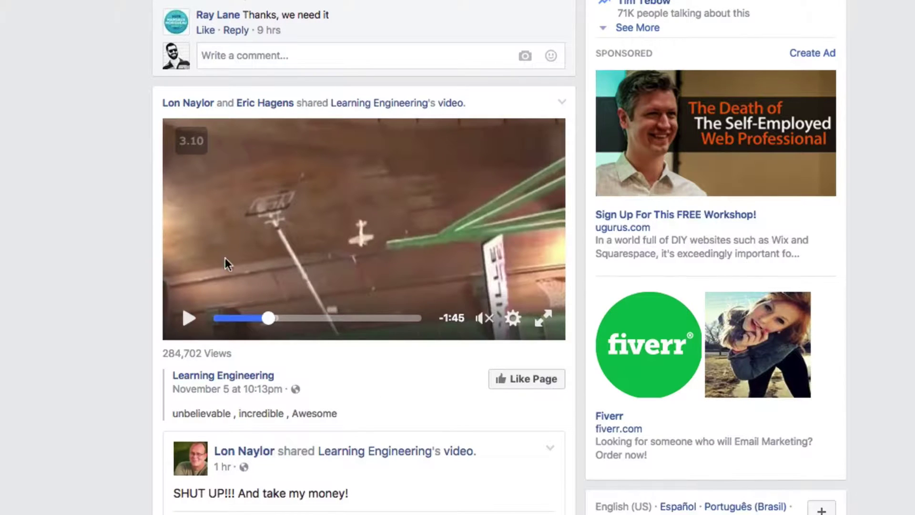
{"action": "left_click", "coordinate": [513, 322]}
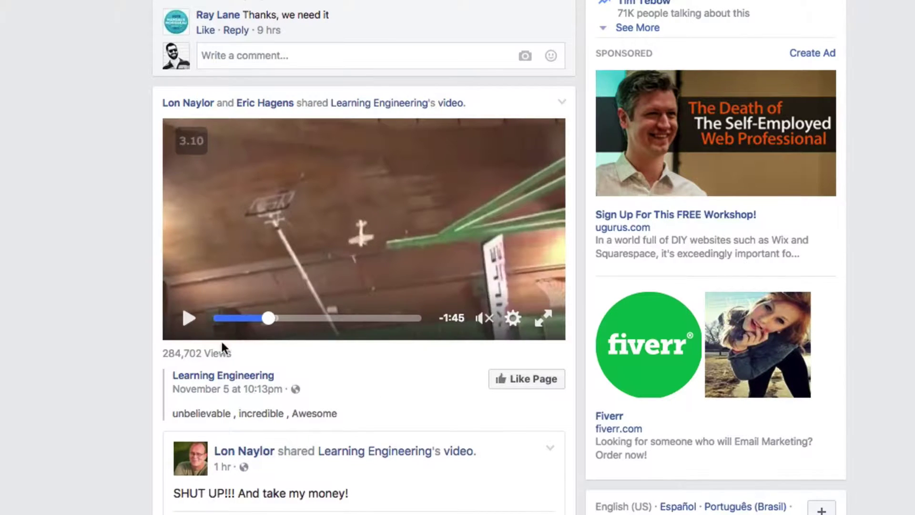